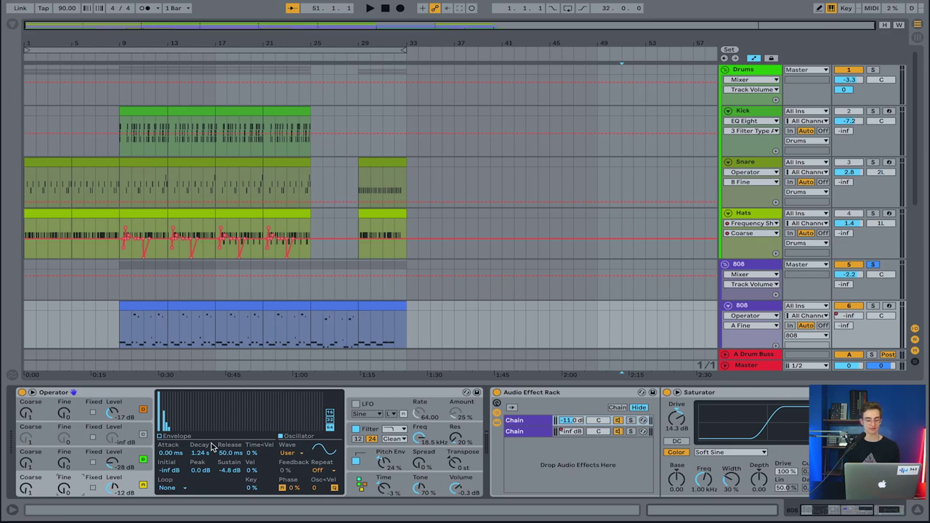
# Step: Keep only oscillator A sounding, with the other three at -inf dB, and set the start to bar 8
pyautogui.click(132, 481)
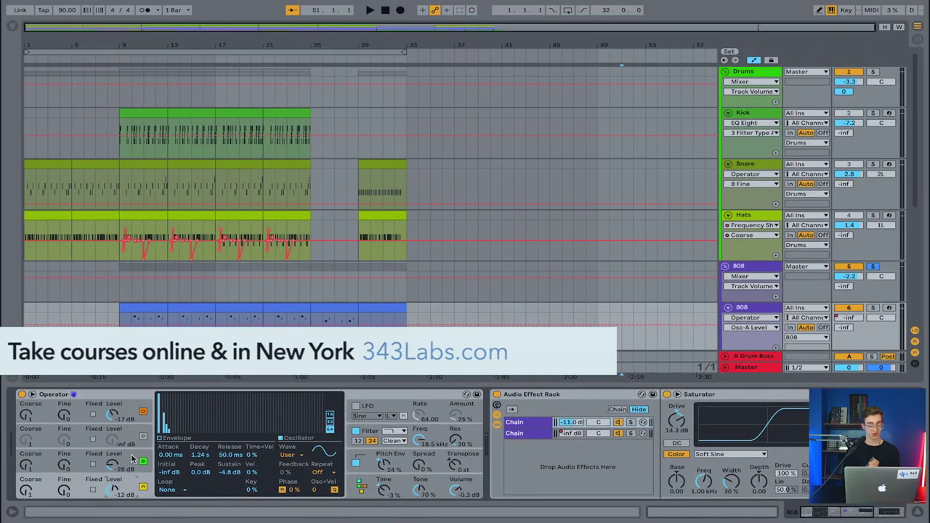
pyautogui.click(154, 398)
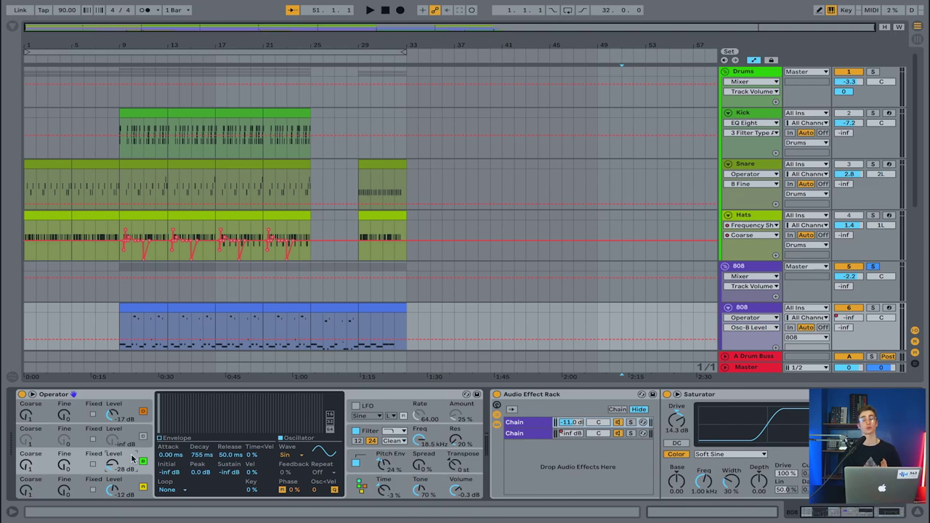
pyautogui.click(123, 293)
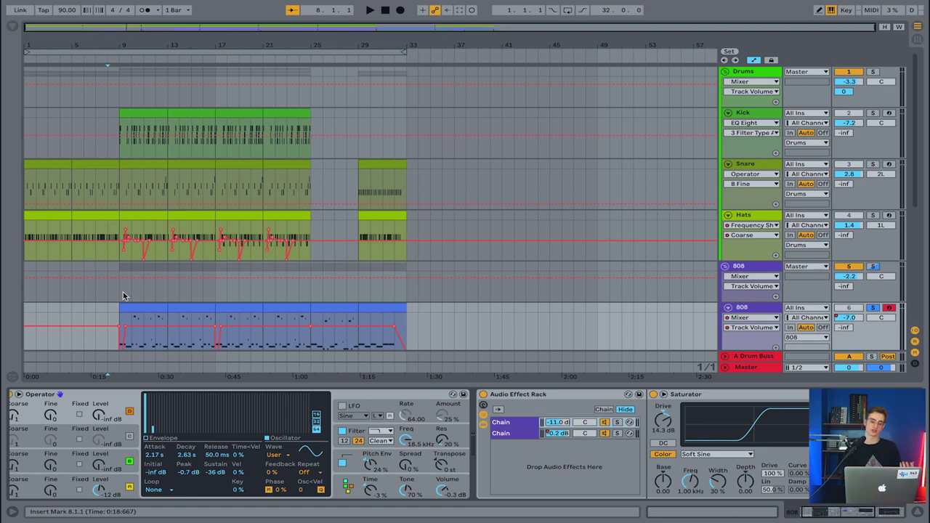
# Step: Audition a note, then raise oscillator D to -22 dB and oscillator B to -23 dB
pyautogui.press('a')
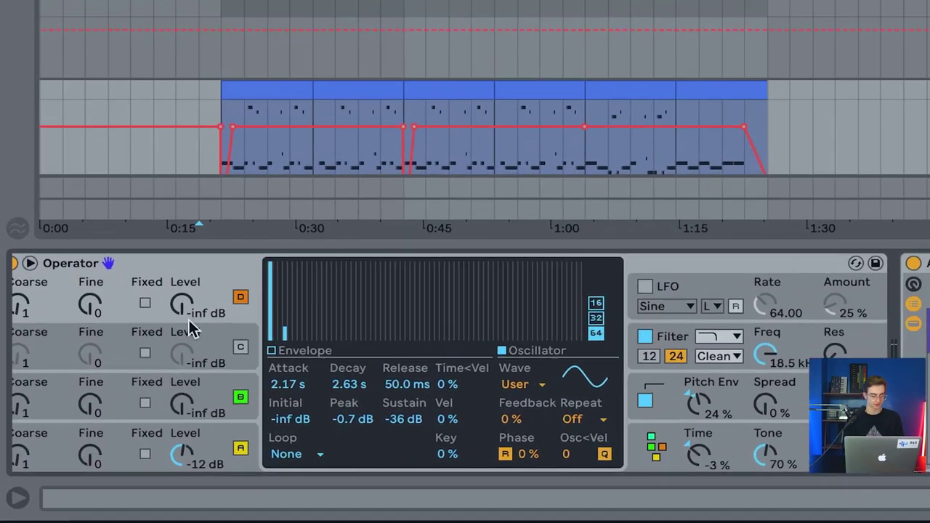
pyautogui.moveTo(101, 425); pyautogui.dragTo(105, 448)
pyautogui.moveTo(183, 407); pyautogui.dragTo(188, 425)
# Step: Draw harmonics 3 and 4 into oscillator A's waveform at -25.4 dB and -36.0 dB
pyautogui.click(212, 436)
pyautogui.moveTo(281, 323); pyautogui.dragTo(291, 297)
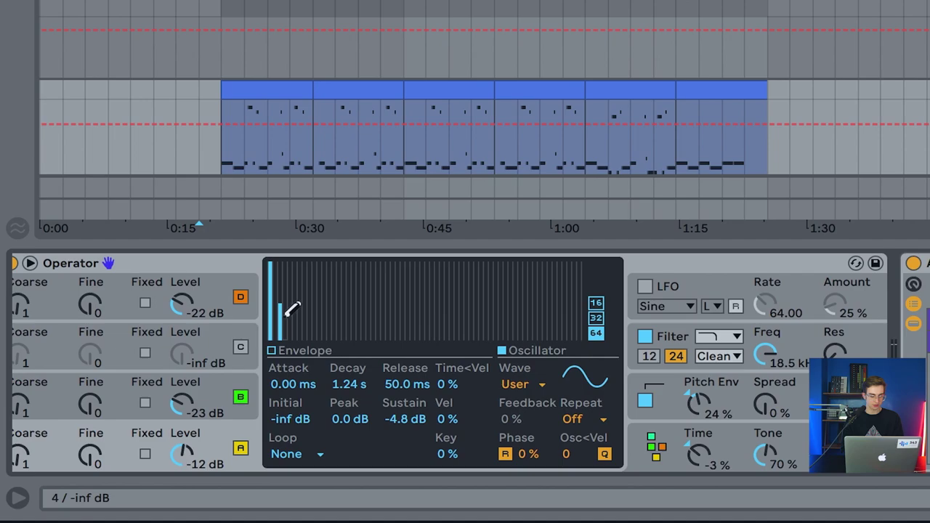
pyautogui.click(284, 320)
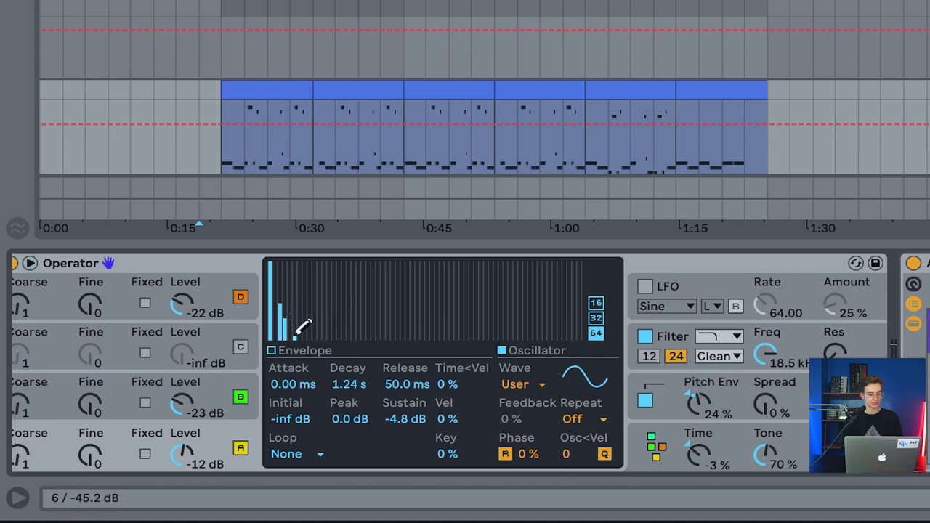
pyautogui.click(289, 332)
pyautogui.moveTo(289, 331)
pyautogui.mouseDown()
pyautogui.moveTo(290, 311)
pyautogui.moveTo(305, 339)
pyautogui.mouseUp()
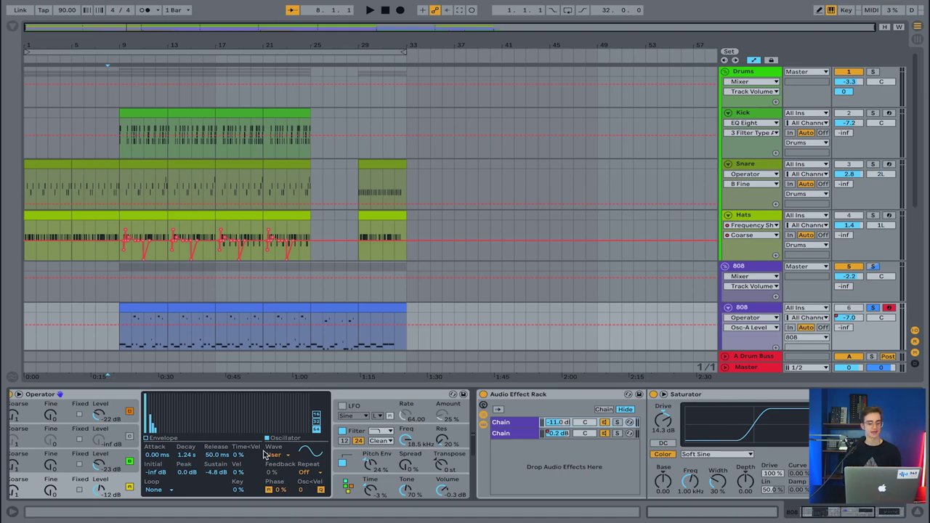
# Step: Show the pitch envelope (+33 st peak, 159 ms decay), then turn its amount down to 0%
pyautogui.click(390, 468)
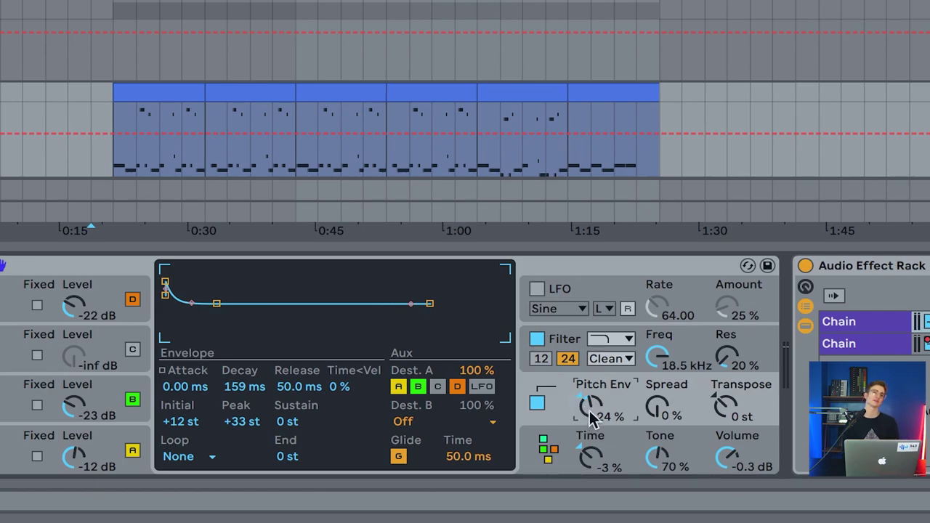
pyautogui.moveTo(589, 410); pyautogui.dragTo(589, 428)
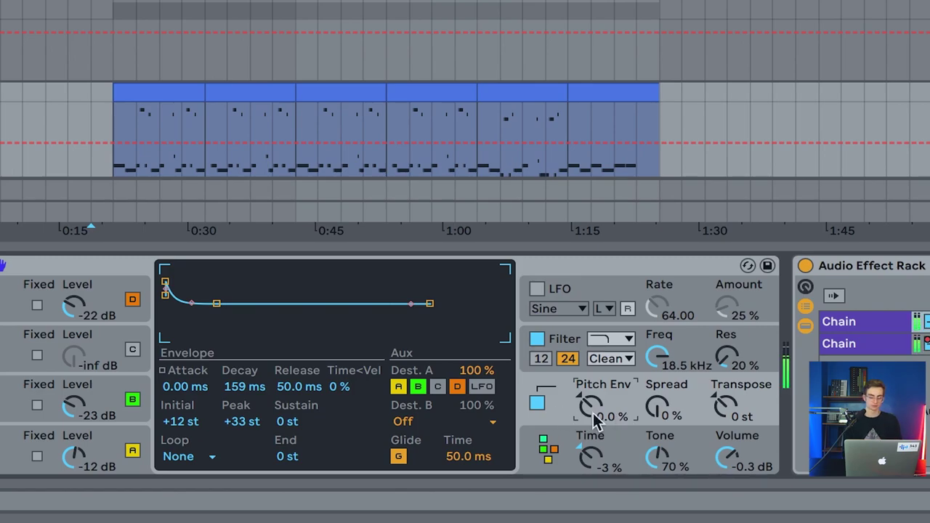
# Step: Bring Operator's Pitch Env amount back up, settling around 46%
pyautogui.moveTo(592, 416); pyautogui.dragTo(593, 299)
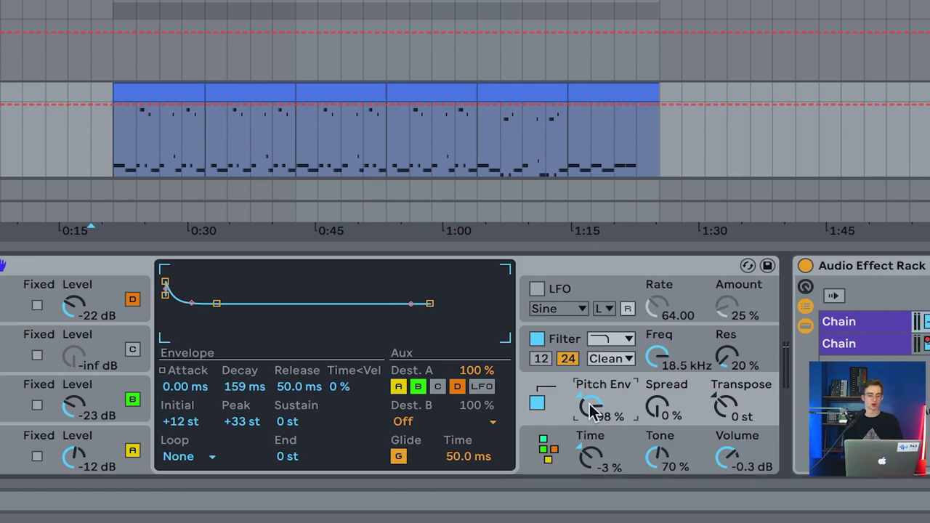
pyautogui.moveTo(592, 411); pyautogui.dragTo(592, 451)
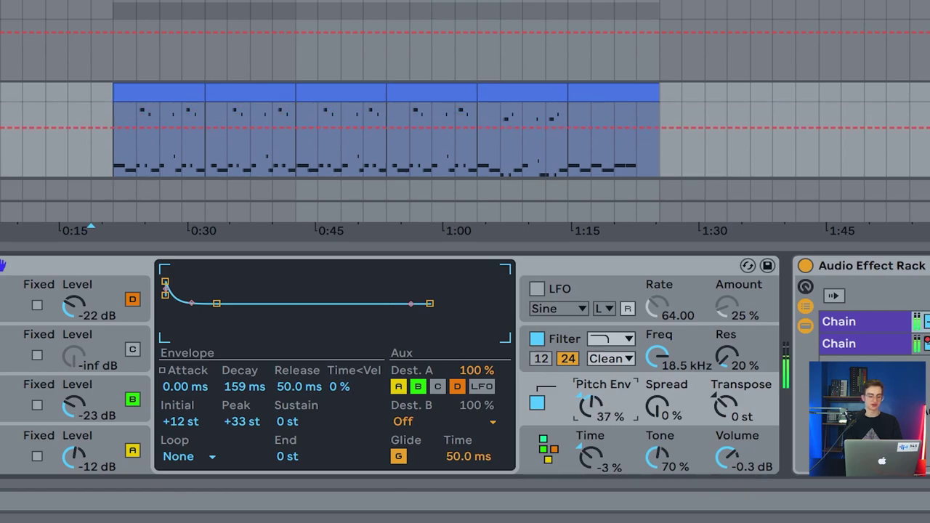
pyautogui.moveTo(592, 451); pyautogui.dragTo(592, 443)
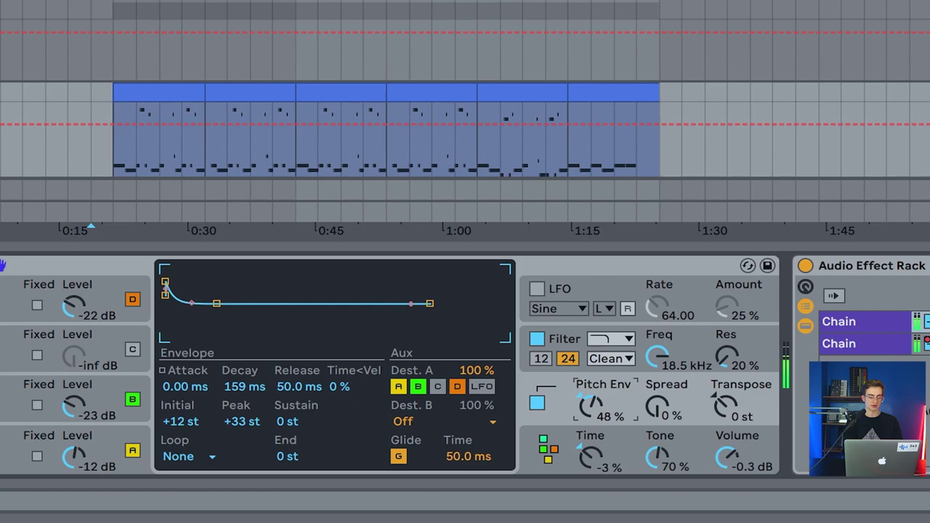
pyautogui.moveTo(592, 442); pyautogui.dragTo(592, 442)
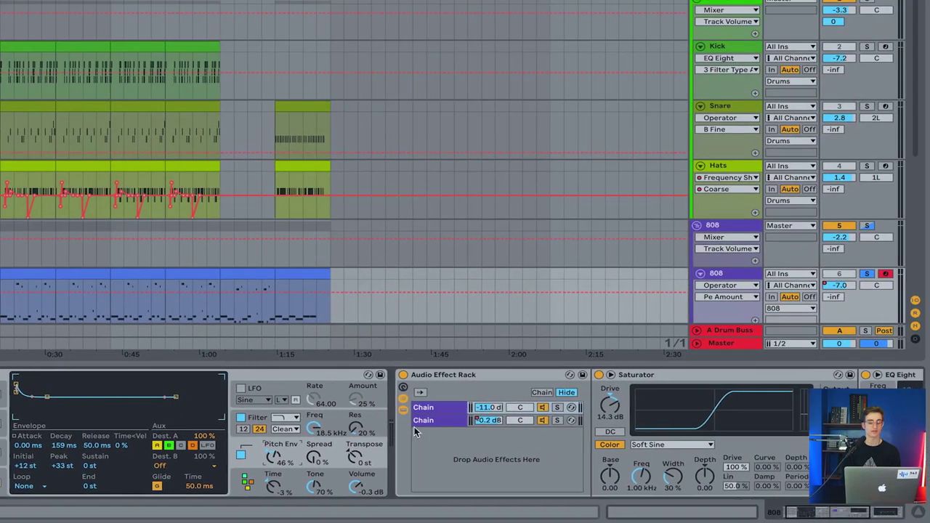
pyautogui.hscroll(5, 414, 426)
# Step: Browse the rack's two parallel chains and display the first chain's Saturator and EQ Eight
pyautogui.hscroll(3, 414, 431)
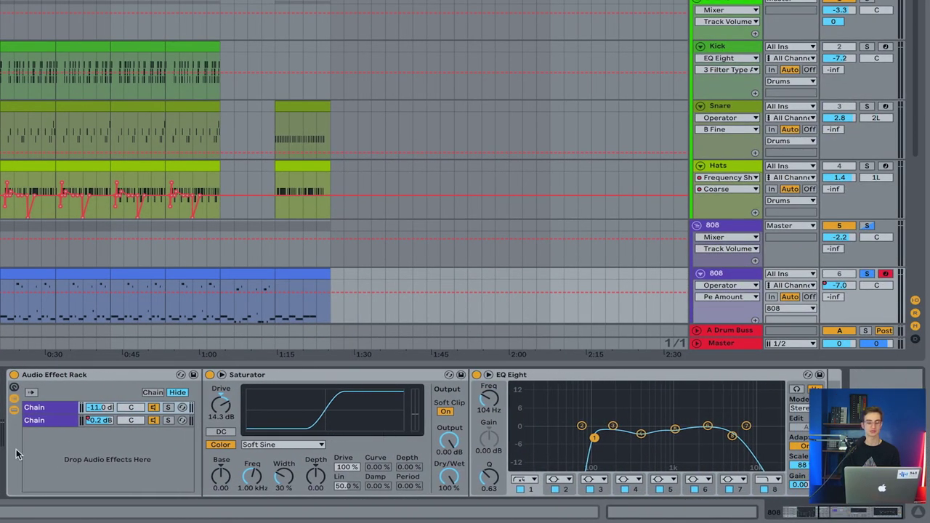
pyautogui.click(50, 406)
pyautogui.click(46, 421)
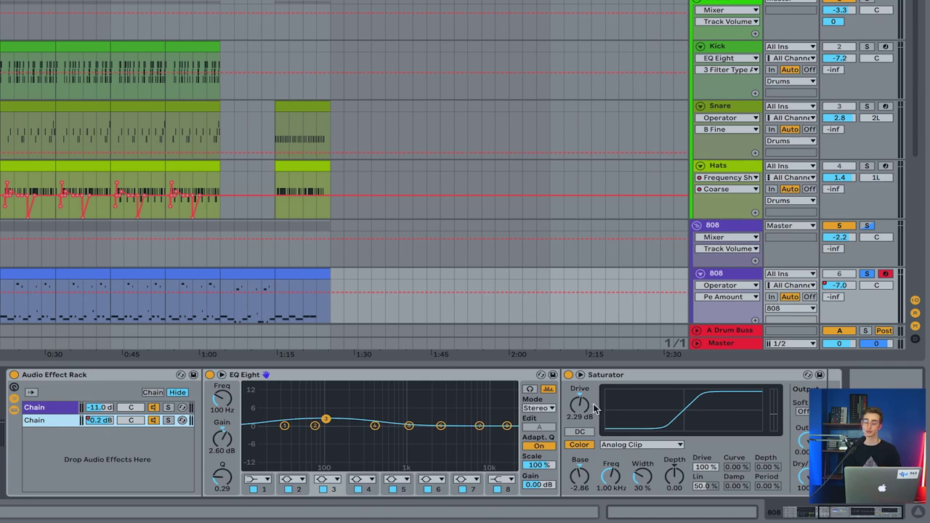
pyautogui.click(58, 420)
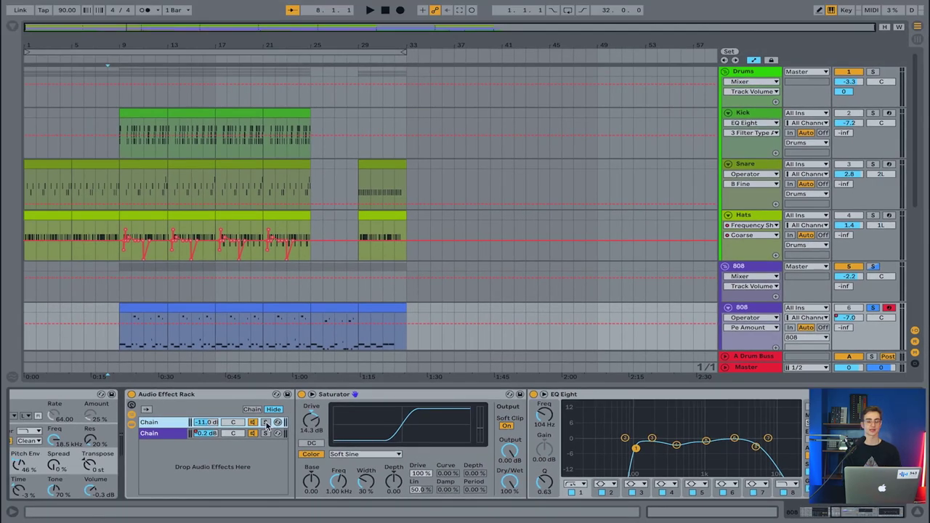
pyautogui.click(265, 422)
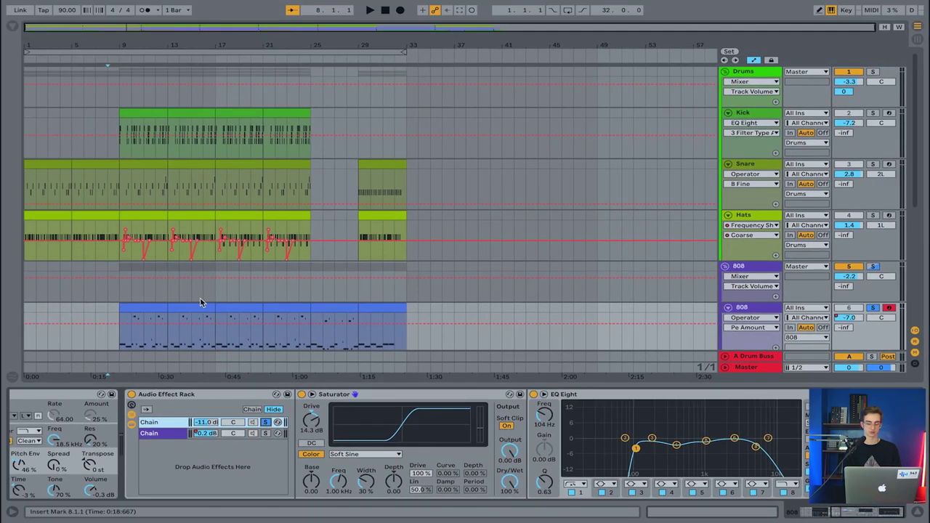
pyautogui.press('space')
pyautogui.press('space')
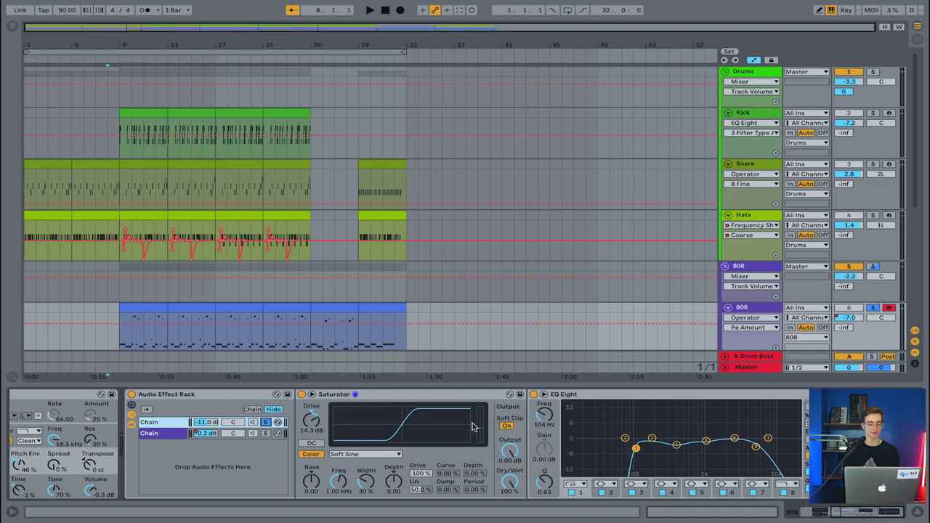
pyautogui.hscroll(-3, 452, 459)
pyautogui.hscroll(3, 452, 459)
pyautogui.click(266, 423)
pyautogui.click(130, 395)
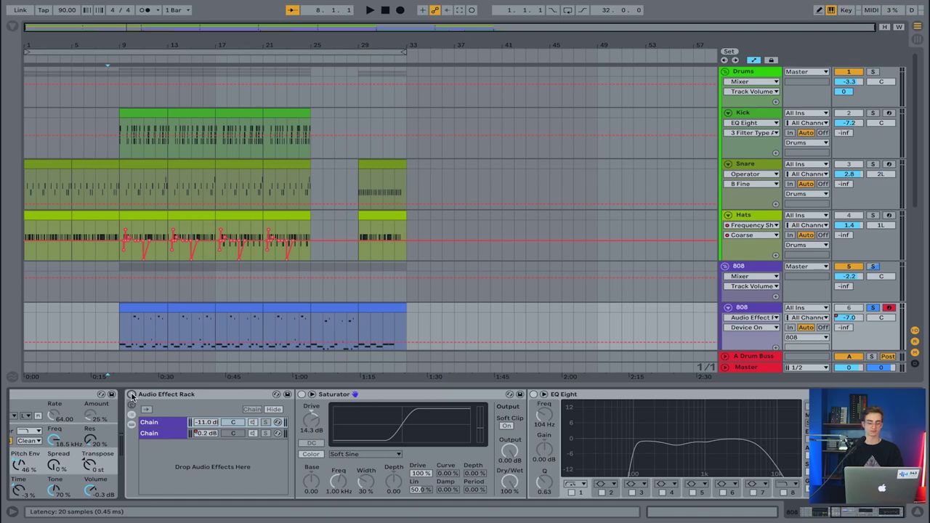
pyautogui.click(132, 395)
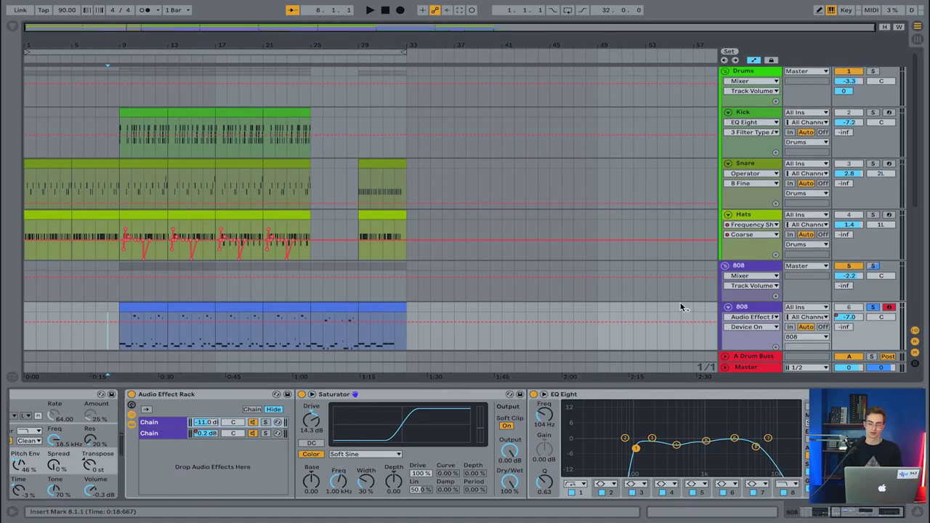
pyautogui.scroll(-3, 681, 303)
# Step: Select the 808 group and expand its Compressor's sidechain, keyed from the Kick
pyautogui.click(760, 189)
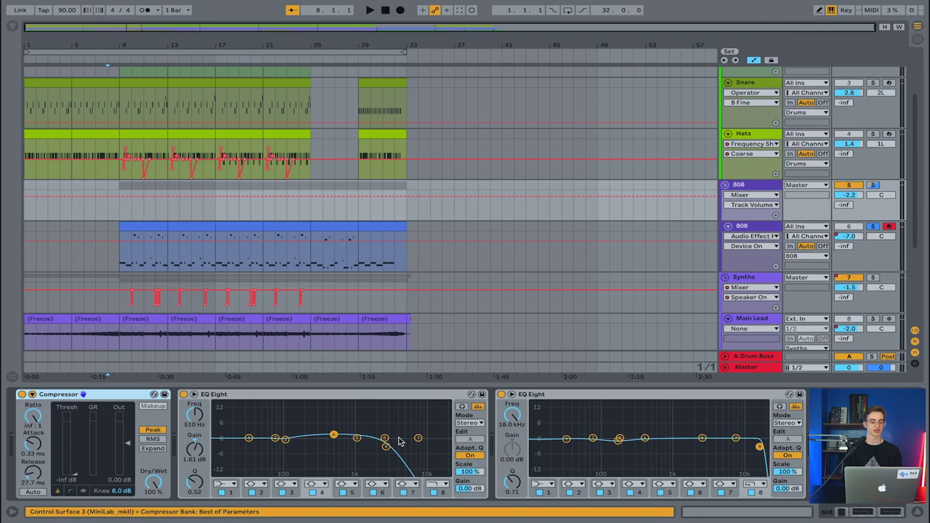
pyautogui.click(32, 395)
pyautogui.click(33, 395)
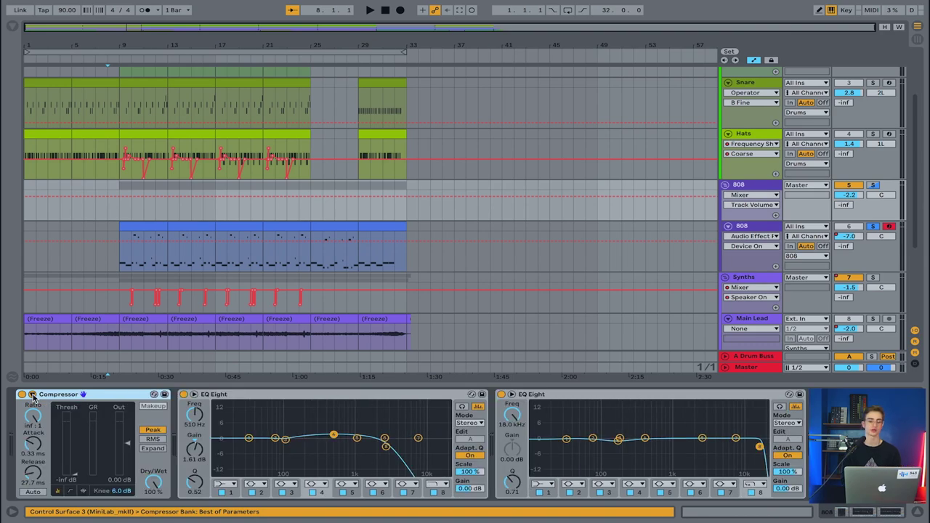
pyautogui.click(32, 395)
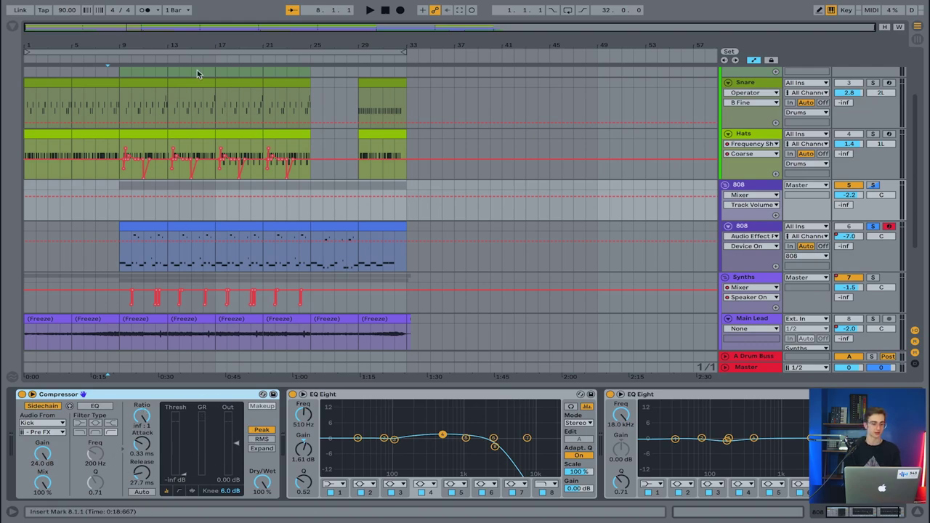
# Step: Set the start position to bar 9 and solo the Drums group alongside the 808
pyautogui.click(136, 90)
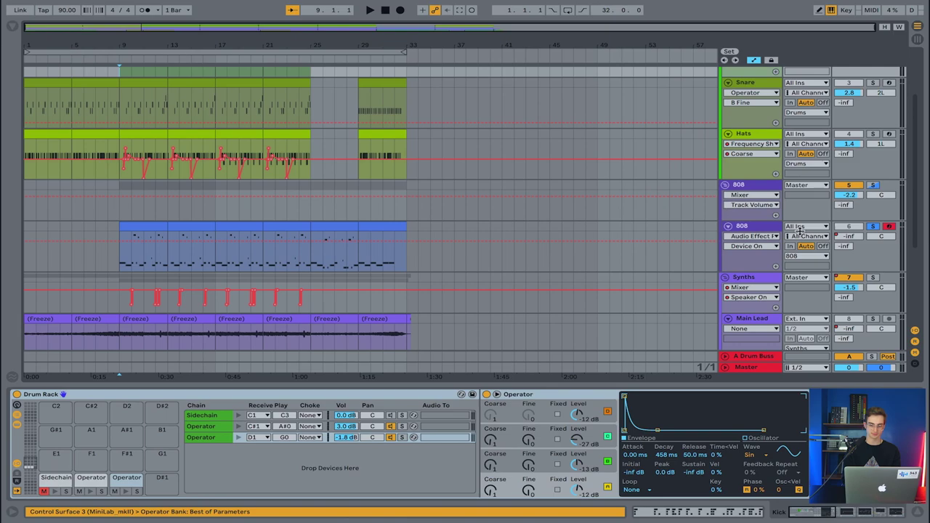
pyautogui.click(759, 228)
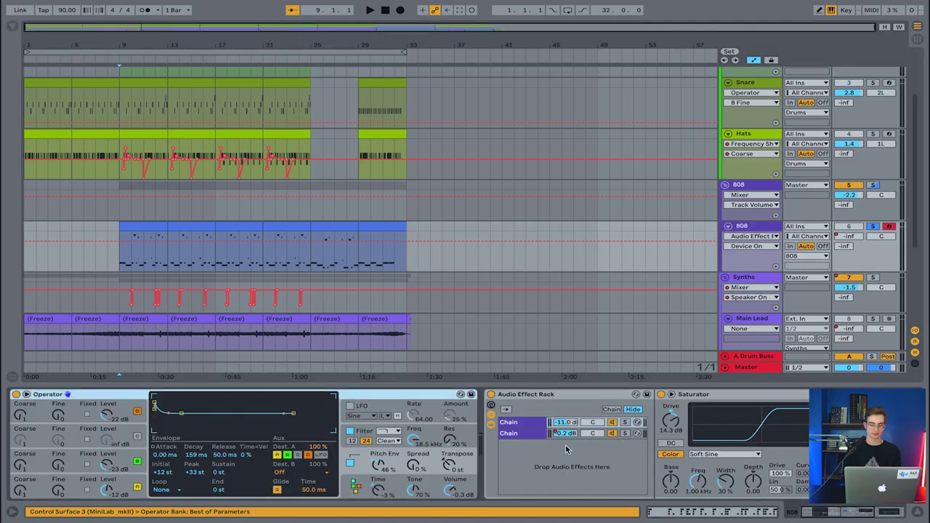
pyautogui.click(762, 188)
pyautogui.hscroll(-3, 184, 469)
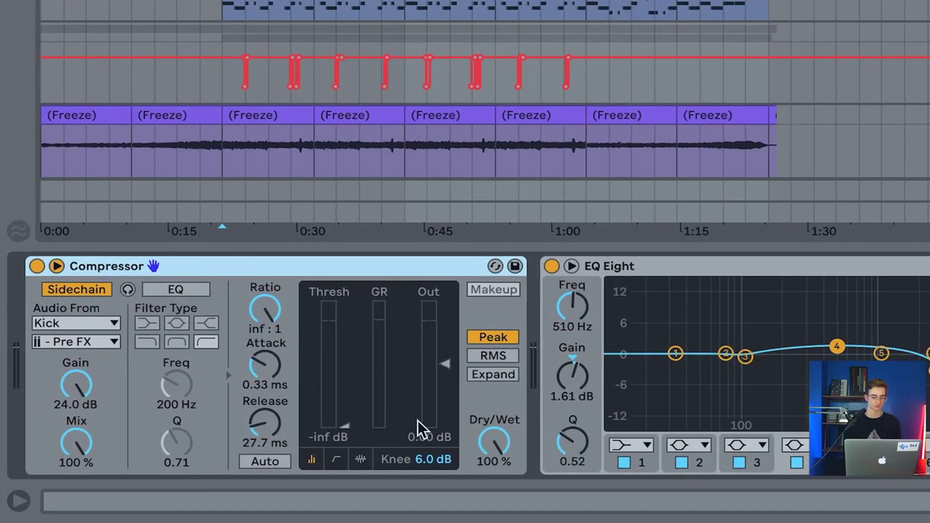
pyautogui.press('space')
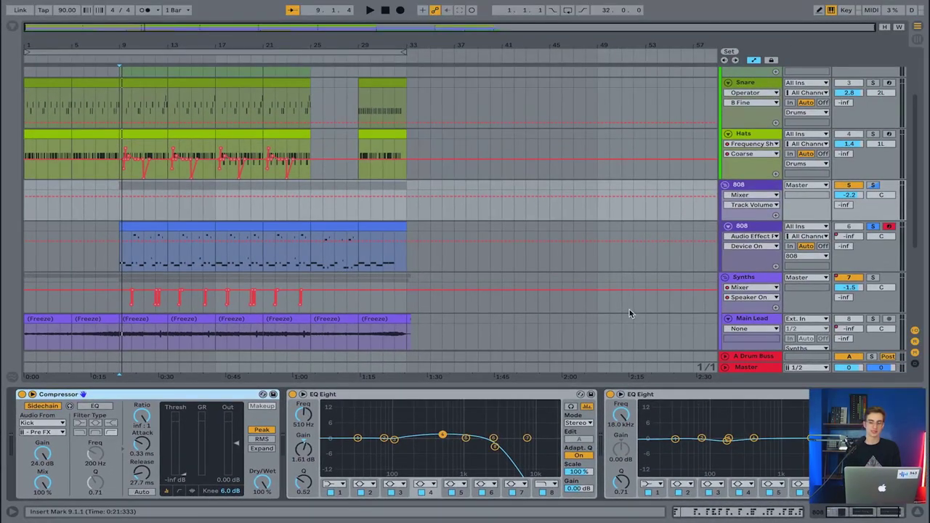
pyautogui.scroll(-3, 886, 203)
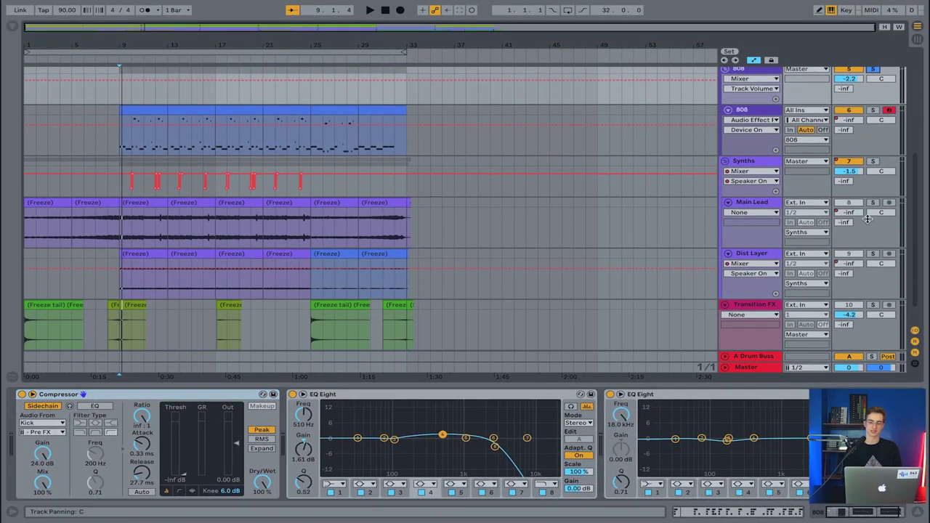
pyautogui.scroll(5, 869, 222)
pyautogui.click(873, 71)
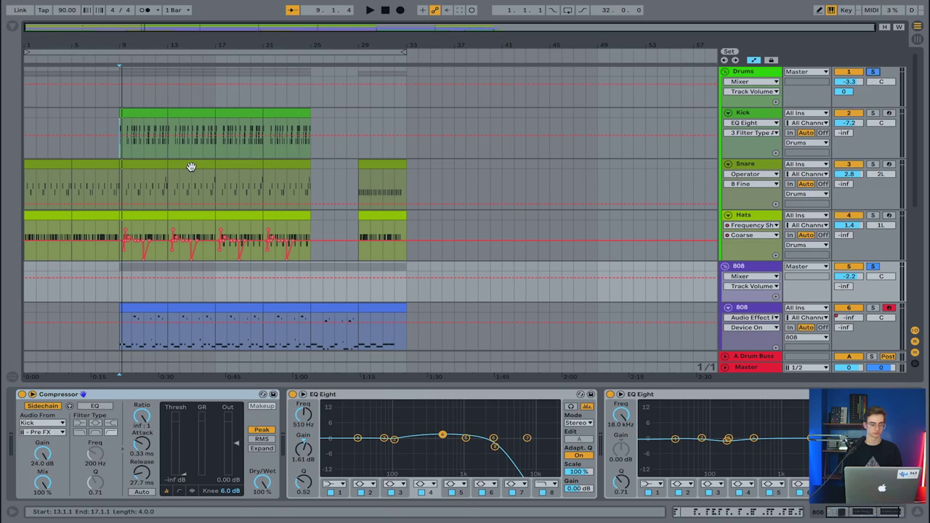
# Step: Play from bar 9 to hear the Kick-ducked 808, stopping near bar 13
pyautogui.press('space')
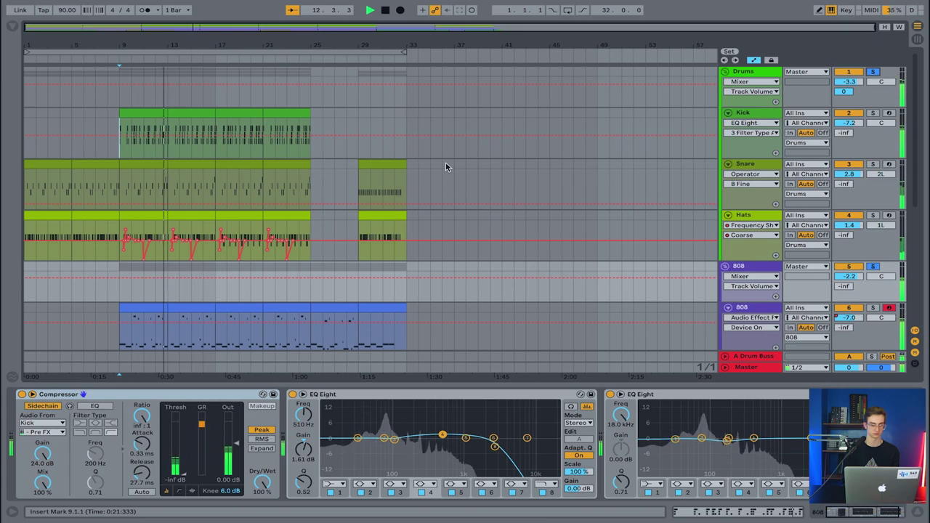
pyautogui.press('space')
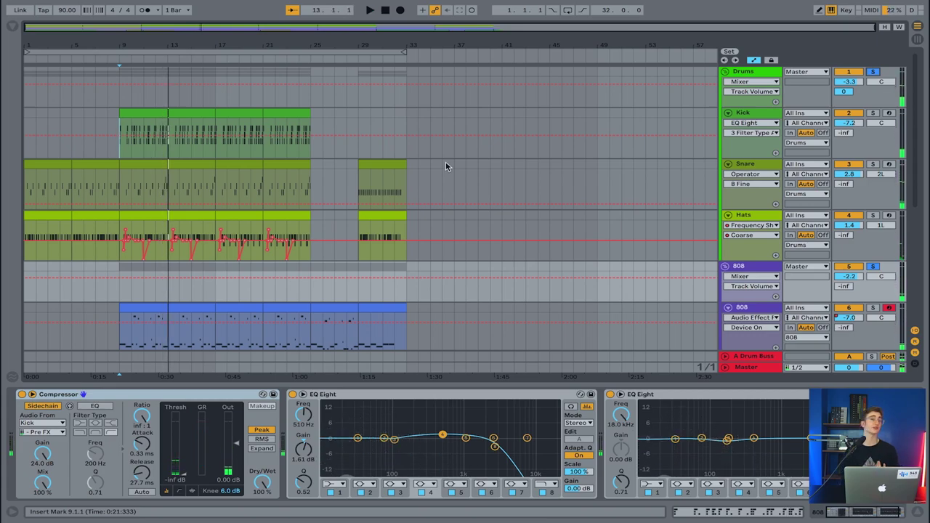